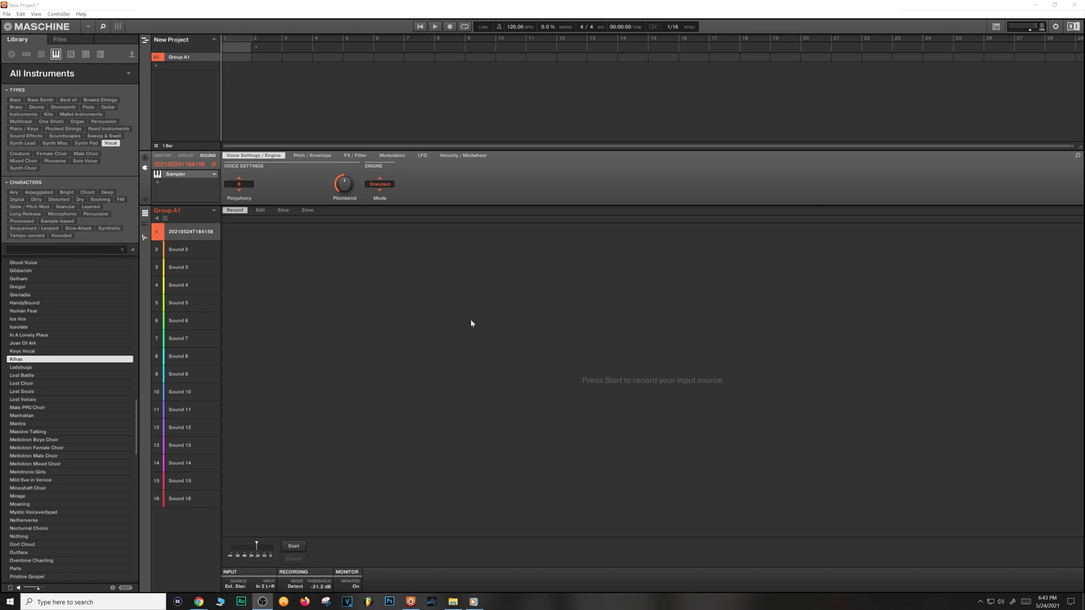
Choose Realtek Digital Output as the Windows playback device, then return to Maschine's Sampler
{"action": "left_click", "coordinate": [1001, 602]}
{"action": "left_click", "coordinate": [1005, 561]}
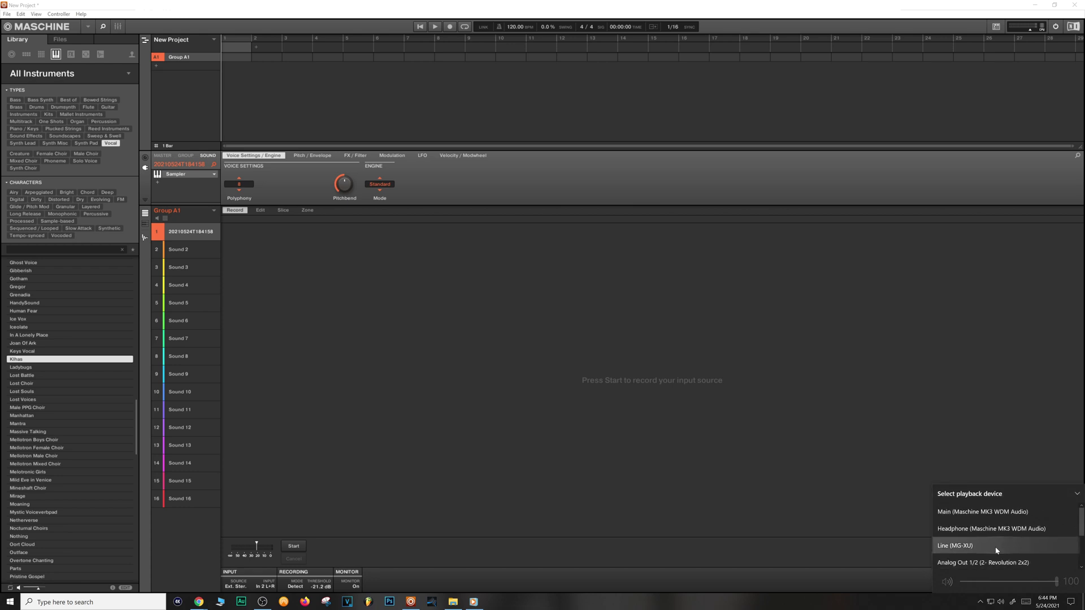
{"action": "scroll", "coordinate": [993, 527], "scroll_direction": "down", "scroll_amount": 5}
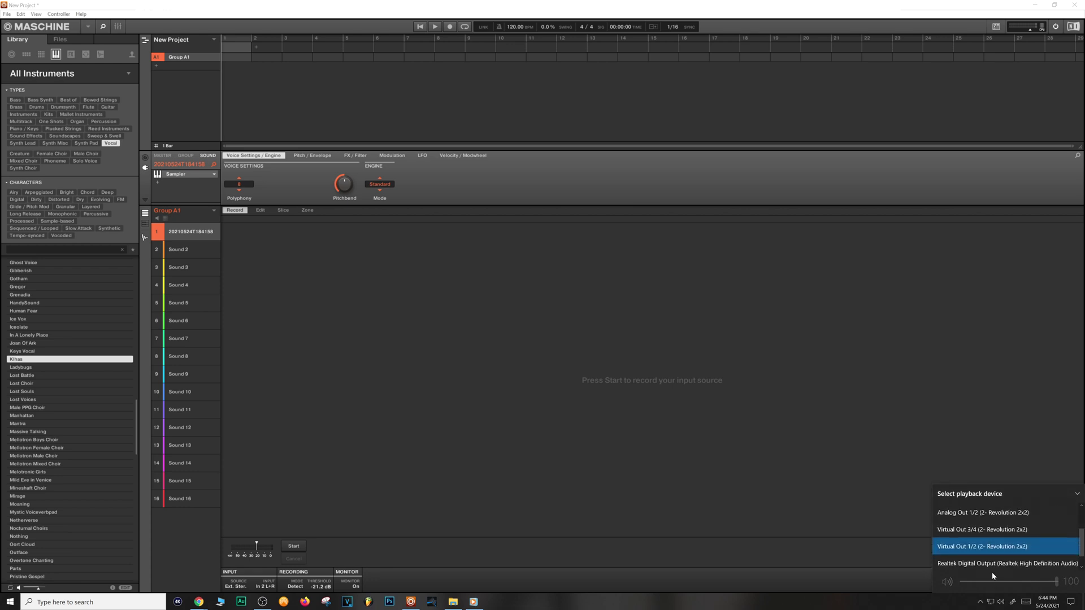
{"action": "left_click", "coordinate": [989, 548]}
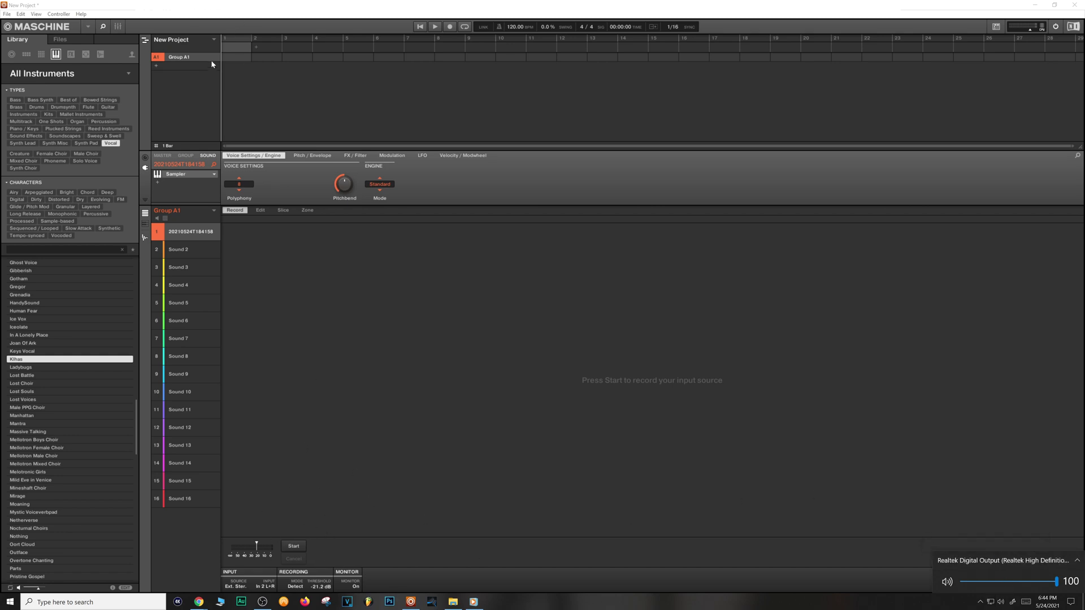
{"action": "left_click", "coordinate": [219, 10]}
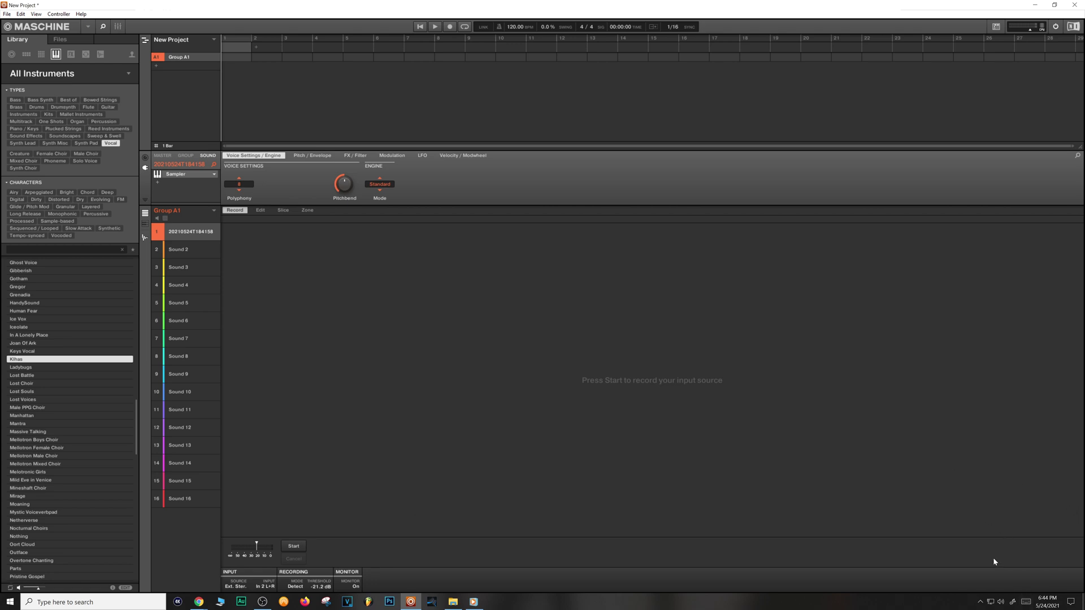
{"action": "left_click", "coordinate": [980, 602]}
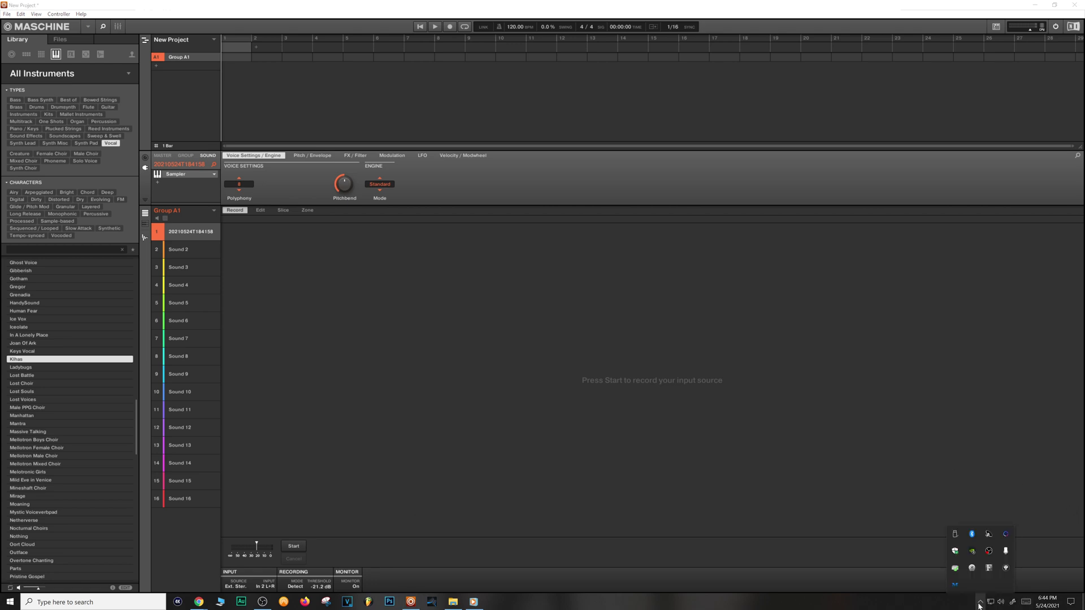
{"action": "left_click", "coordinate": [1005, 569]}
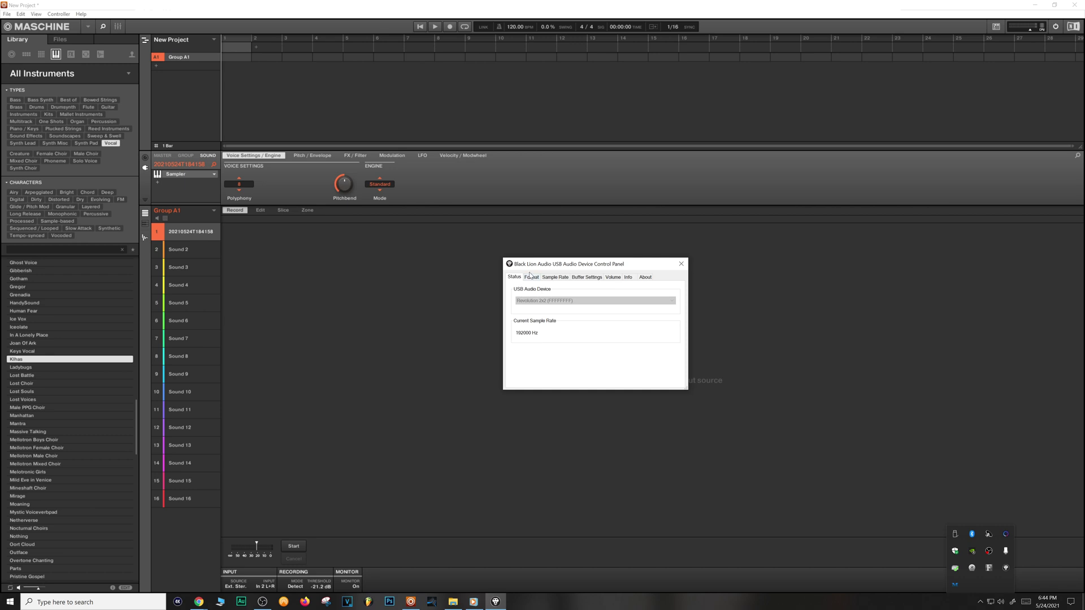
{"action": "left_click", "coordinate": [531, 277]}
{"action": "left_click", "coordinate": [554, 277]}
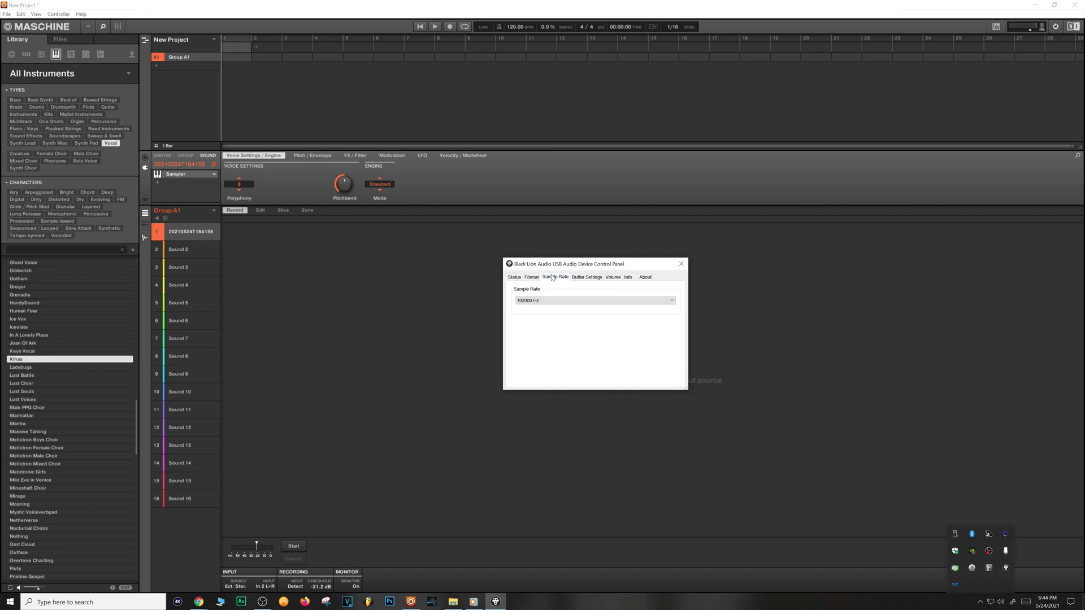
{"action": "left_click", "coordinate": [586, 277]}
{"action": "left_click", "coordinate": [613, 277]}
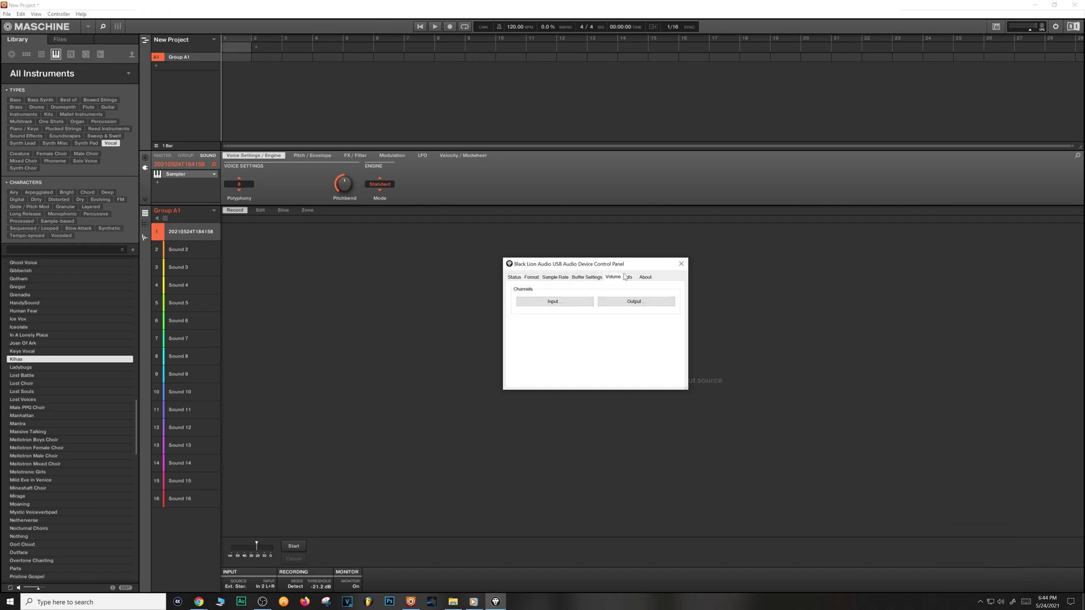
{"action": "left_click", "coordinate": [681, 264]}
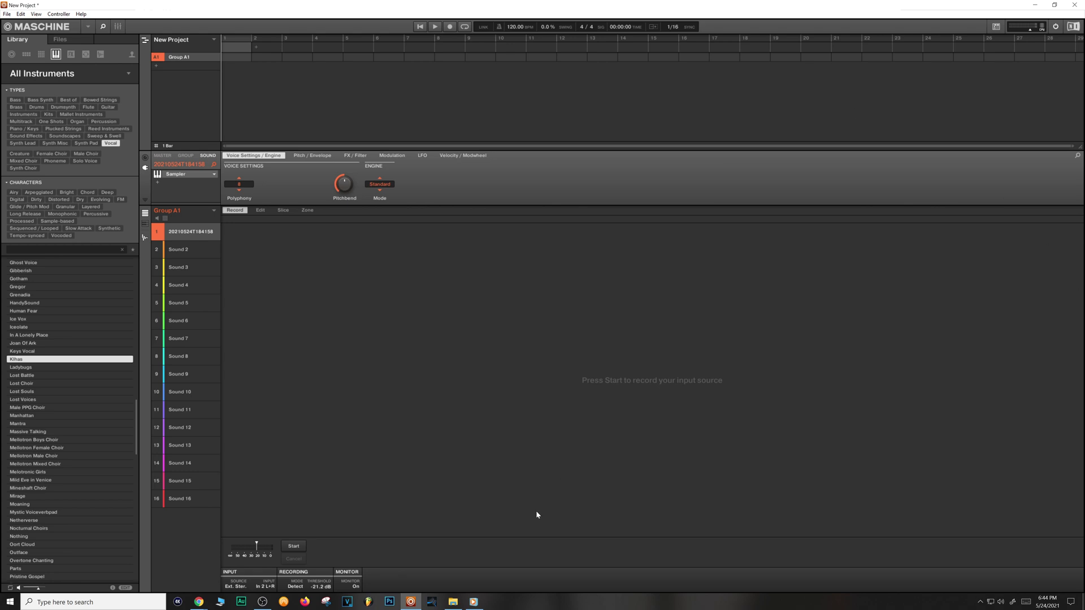
Switch Windows playback to Analog Out 1/2 (2- Revolution 2x2) and bring Maschine back to the front
{"action": "left_click", "coordinate": [1001, 602]}
{"action": "left_click", "coordinate": [1005, 567]}
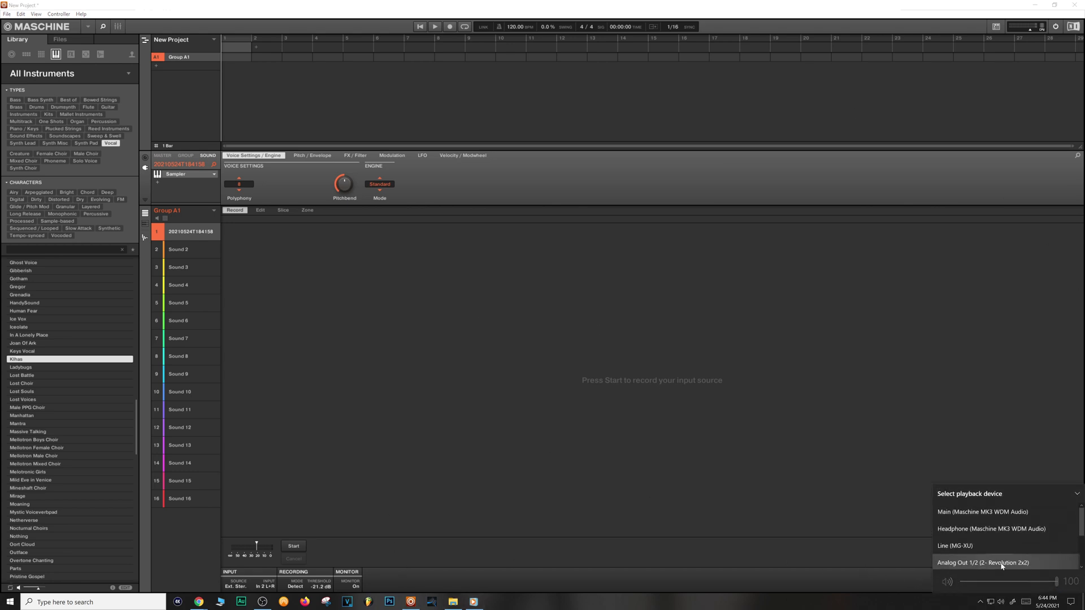
{"action": "left_click", "coordinate": [1006, 556]}
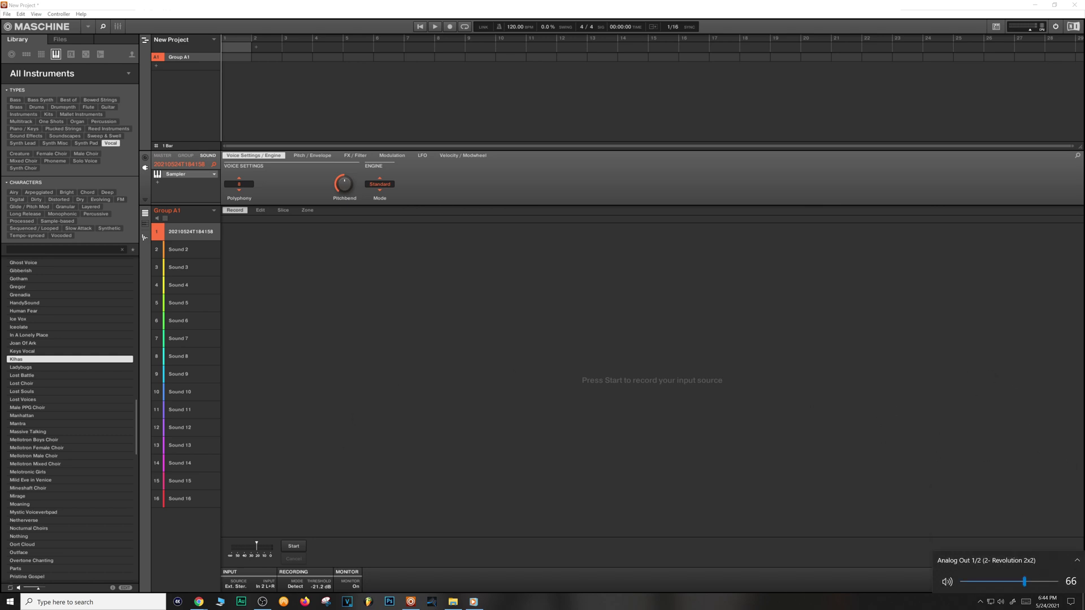
{"action": "left_click", "coordinate": [473, 601]}
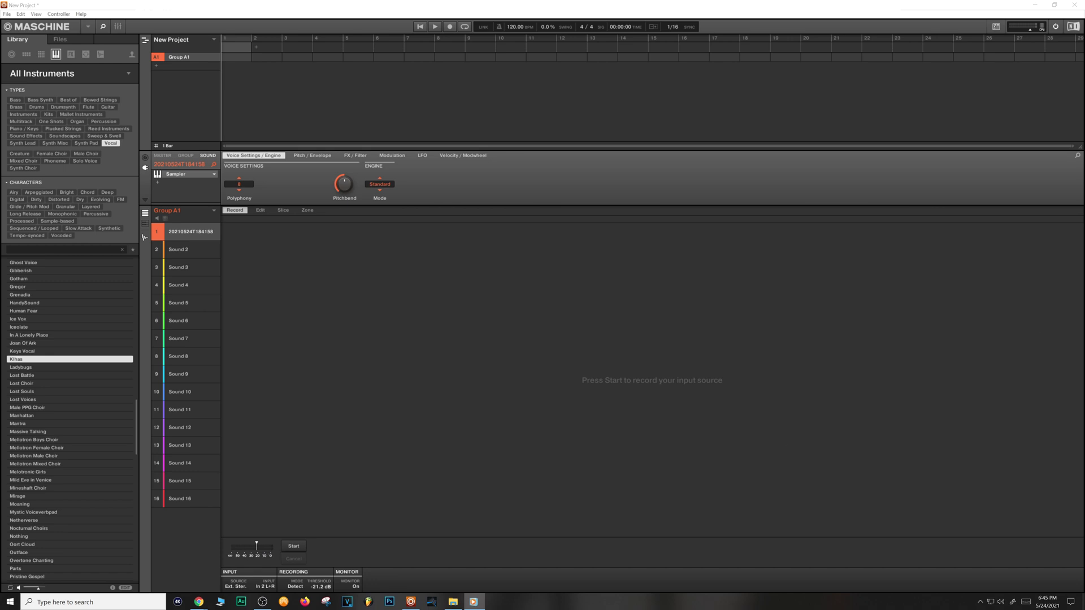
{"action": "left_click", "coordinate": [1001, 602]}
Select Virtual Out 1/2 (2- Revolution 2x2) as the Windows playback device at volume 100
{"action": "left_click", "coordinate": [1011, 566]}
{"action": "scroll", "coordinate": [1003, 537], "scroll_direction": "down", "scroll_amount": 2}
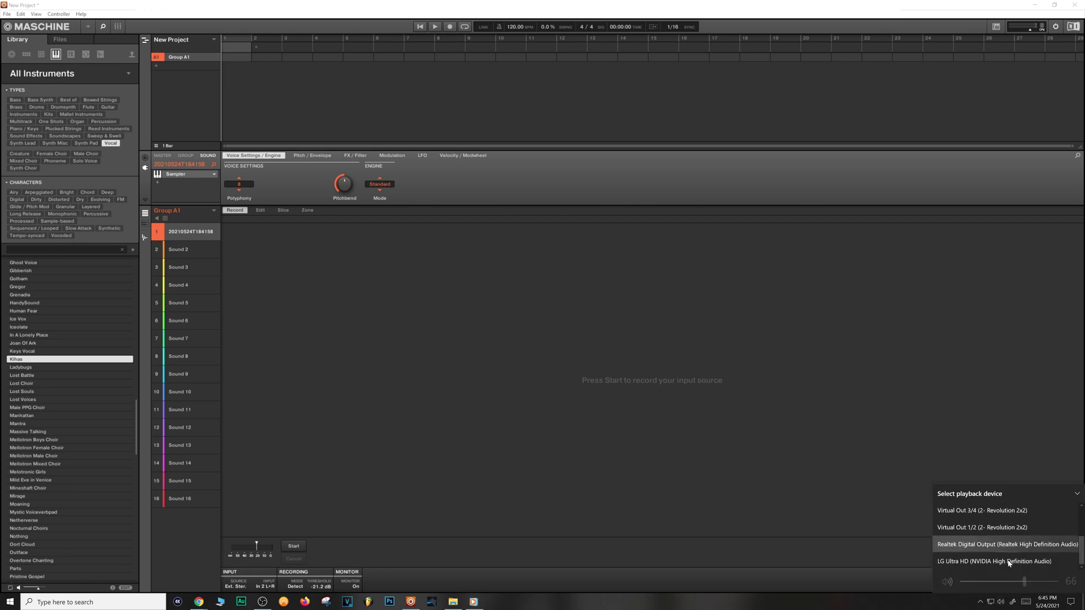
{"action": "left_click", "coordinate": [994, 527]}
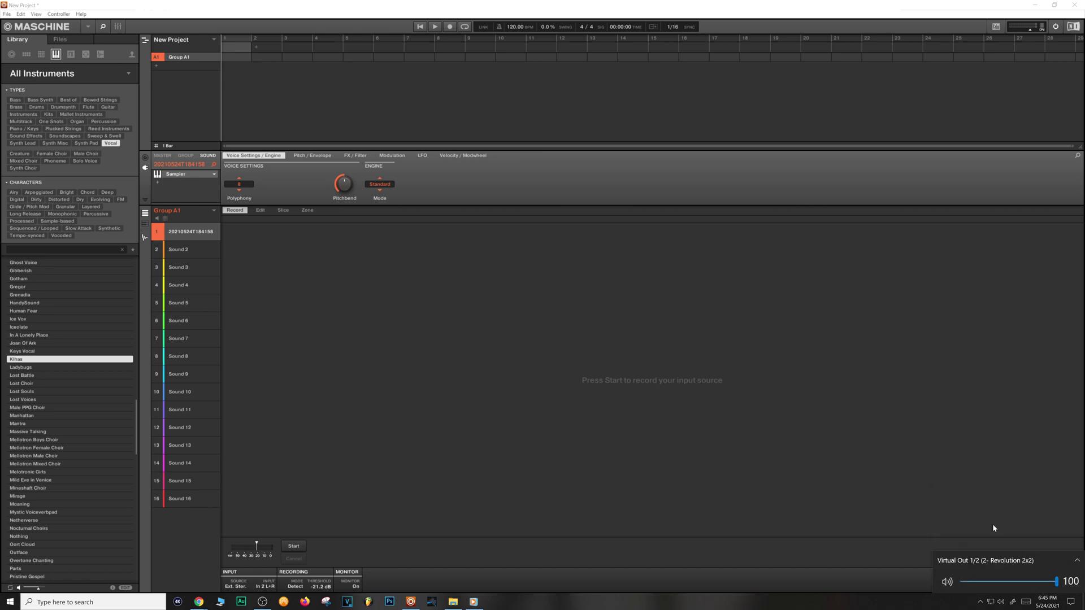
{"action": "left_click", "coordinate": [6, 14]}
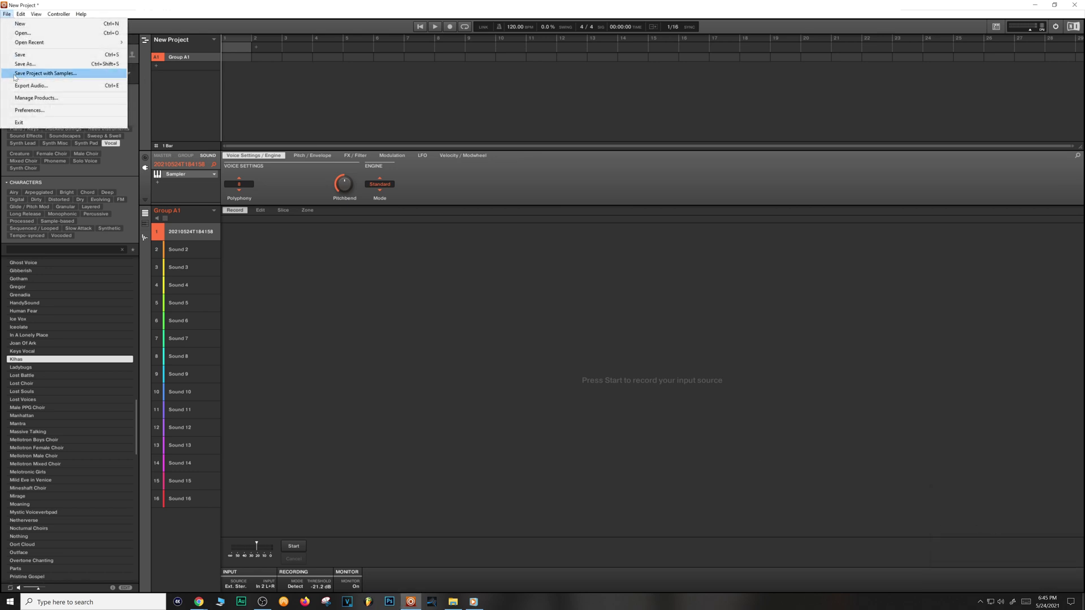
{"action": "left_click", "coordinate": [34, 112]}
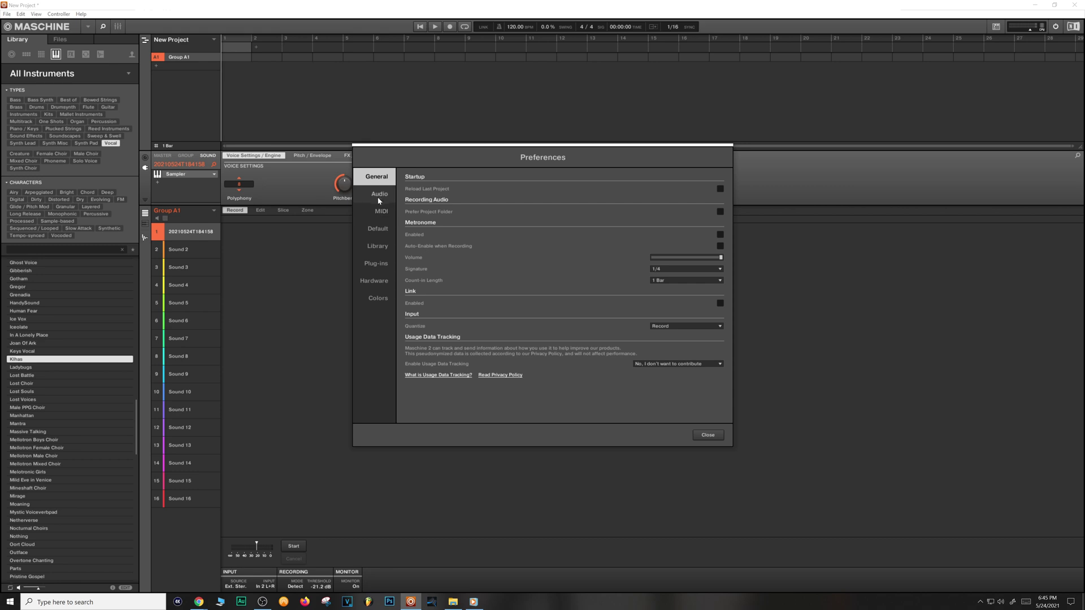
{"action": "left_click", "coordinate": [379, 198]}
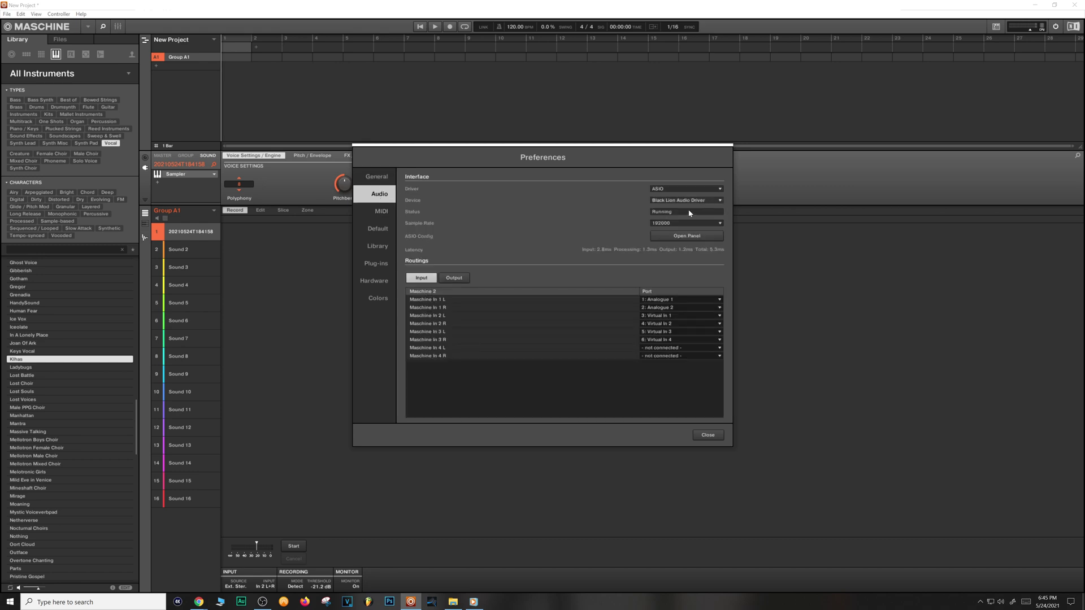
{"action": "left_click", "coordinate": [447, 280]}
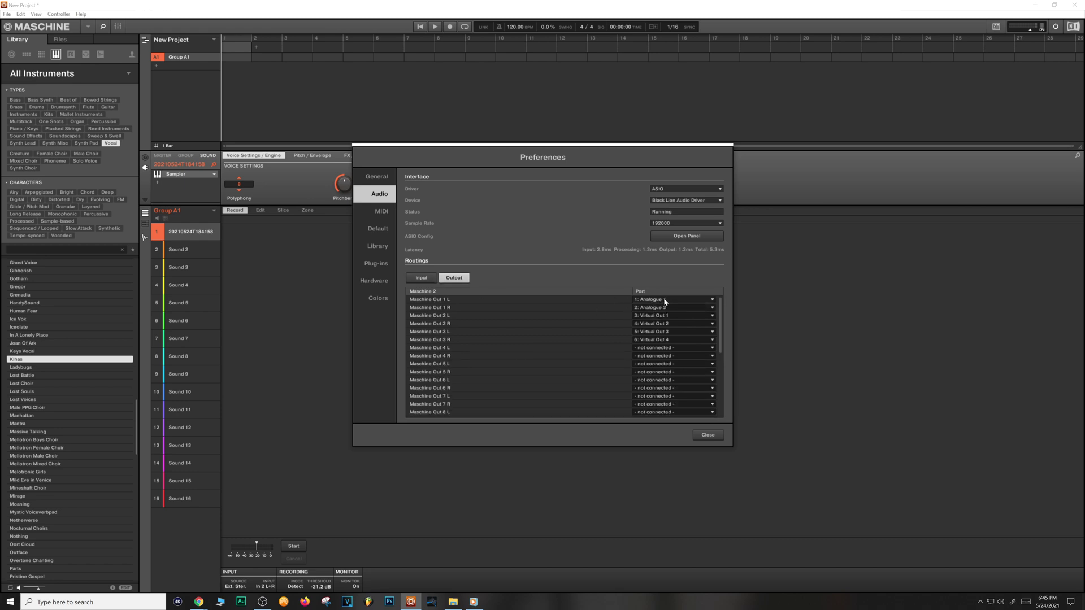
{"action": "left_click", "coordinate": [423, 278]}
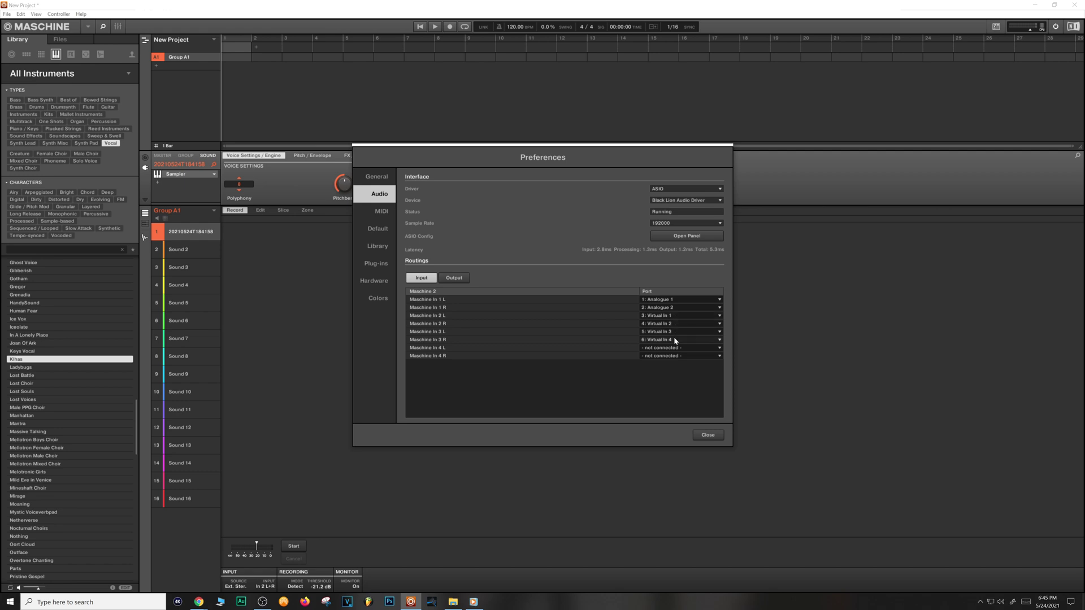
{"action": "left_click", "coordinate": [459, 279]}
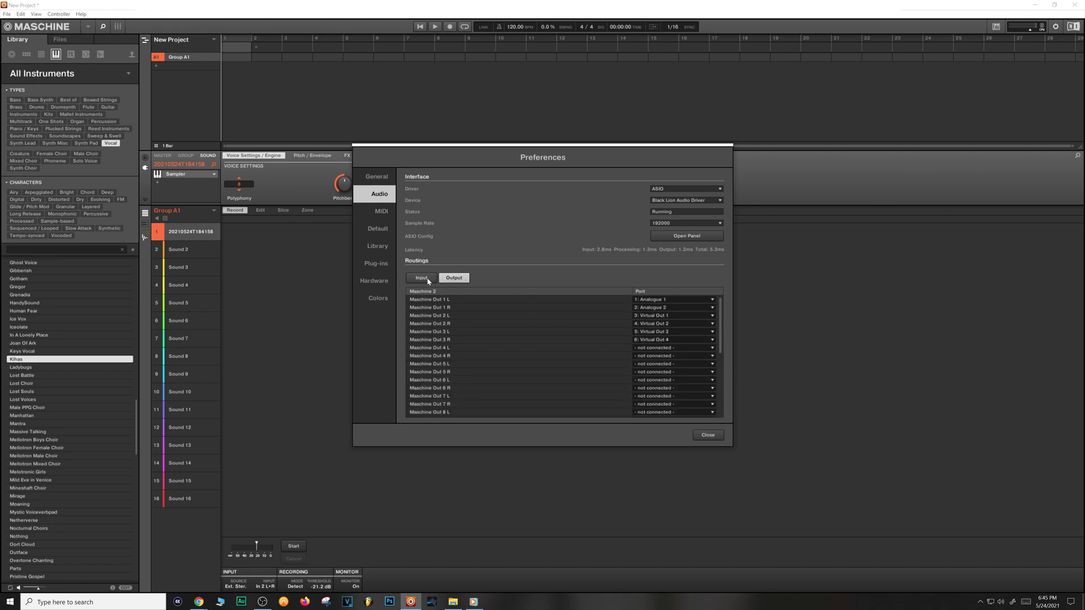
{"action": "left_click", "coordinate": [707, 435]}
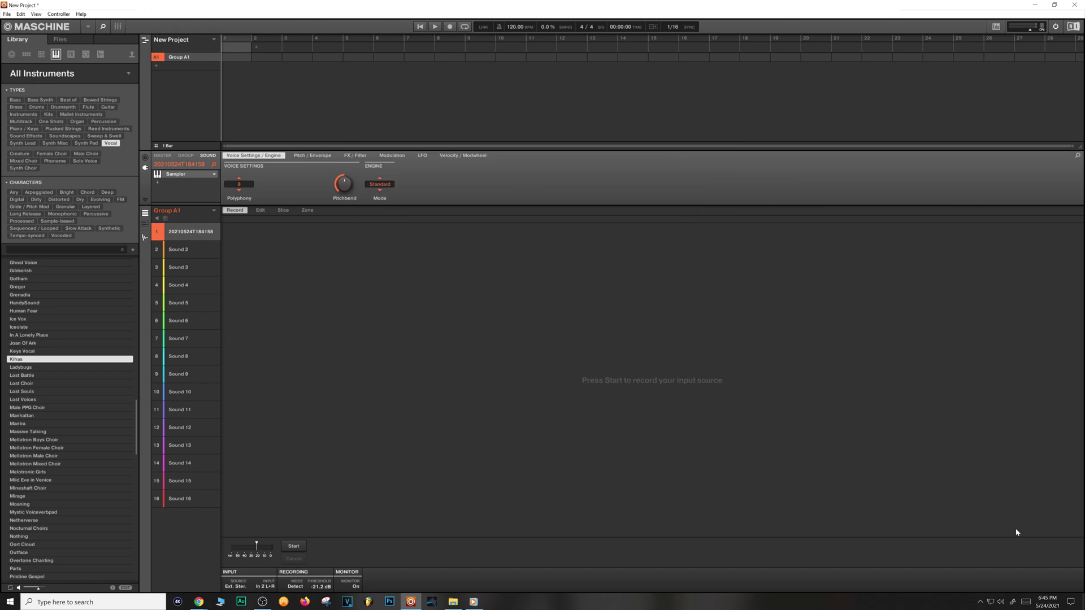
Confirm Virtual Out 1/2 is active, then record about 20 seconds of stereo computer audio into the Sampler
{"action": "left_click", "coordinate": [1000, 602]}
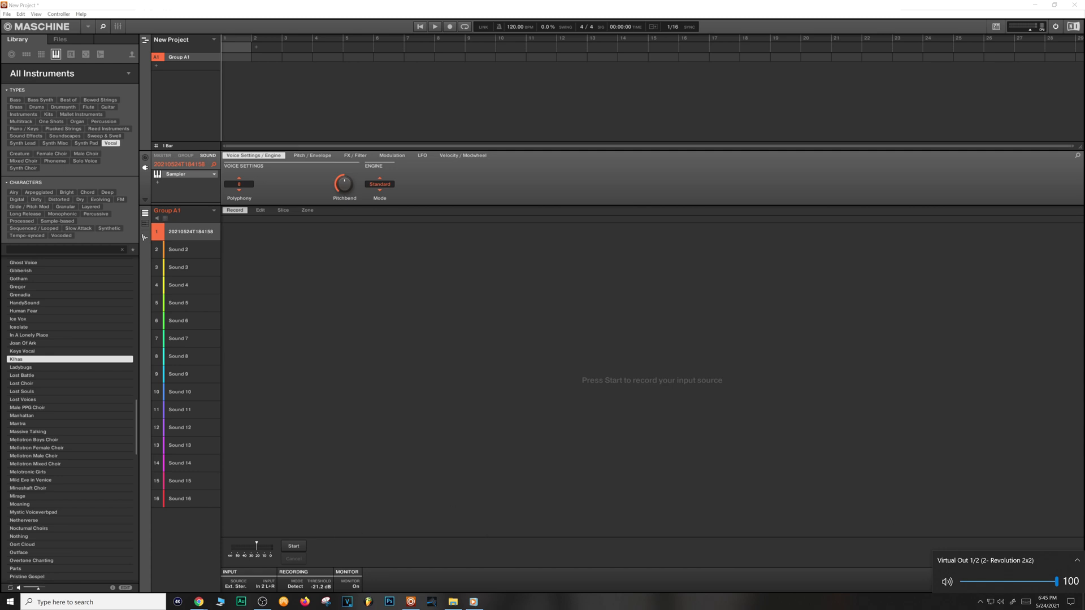
{"action": "key", "text": "Escape"}
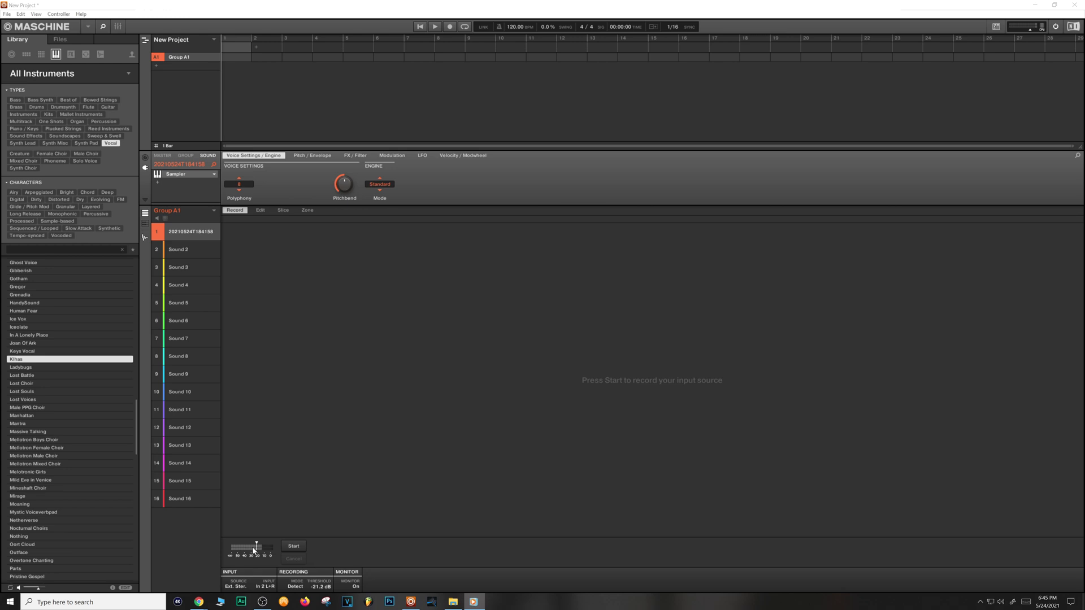
{"action": "left_click", "coordinate": [293, 547]}
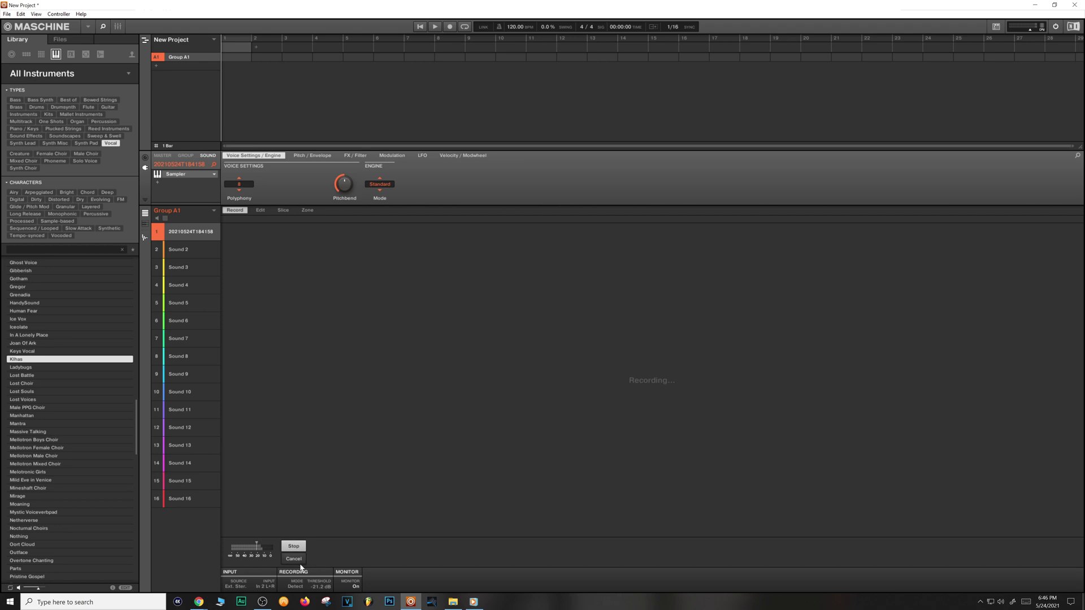
{"action": "left_click", "coordinate": [293, 545]}
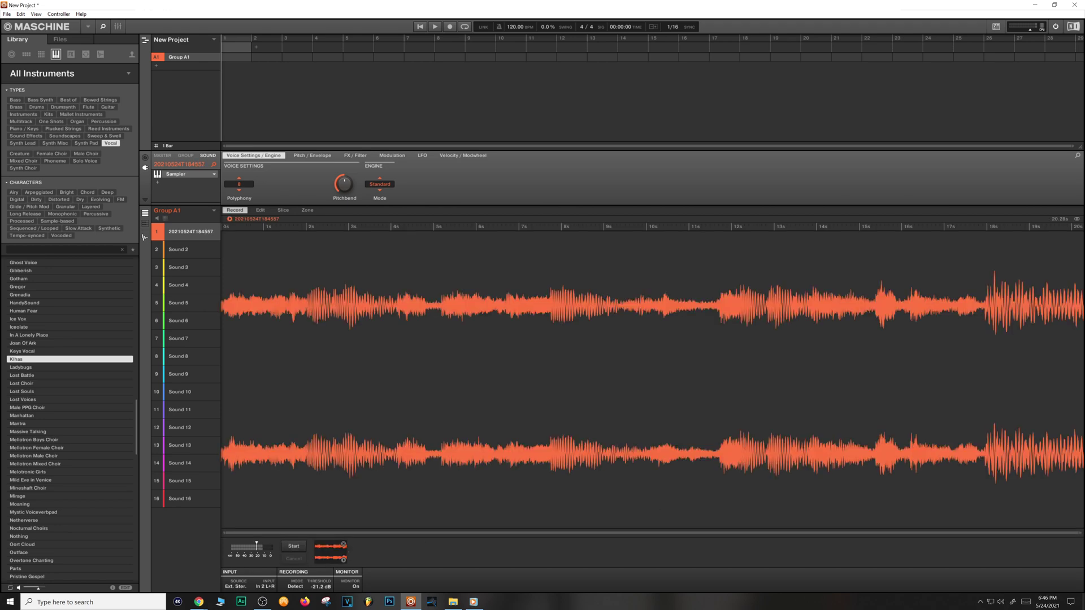
{"action": "key", "text": "alt+Tab"}
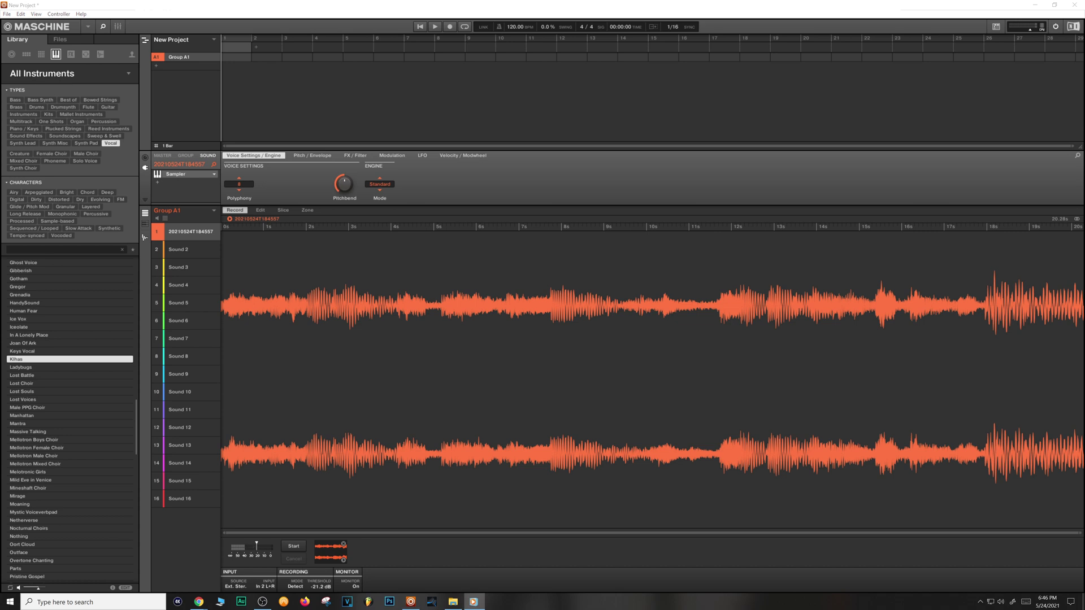